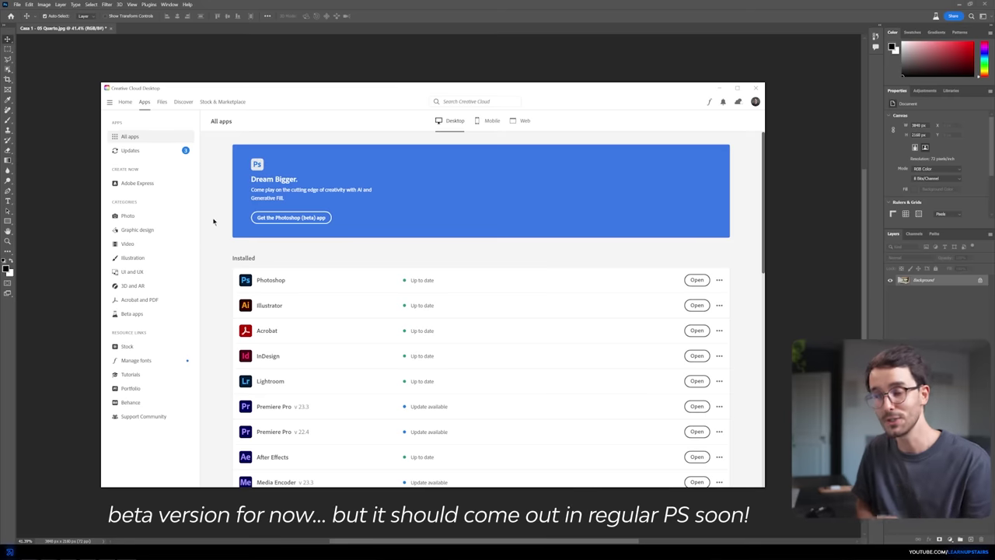
Show the Beta apps in Creative Cloud Desktop, then return to Photoshop (Beta) with Casa 1 - 05 Quarto.jpg.
{"action": "left_click", "coordinate": [154, 315]}
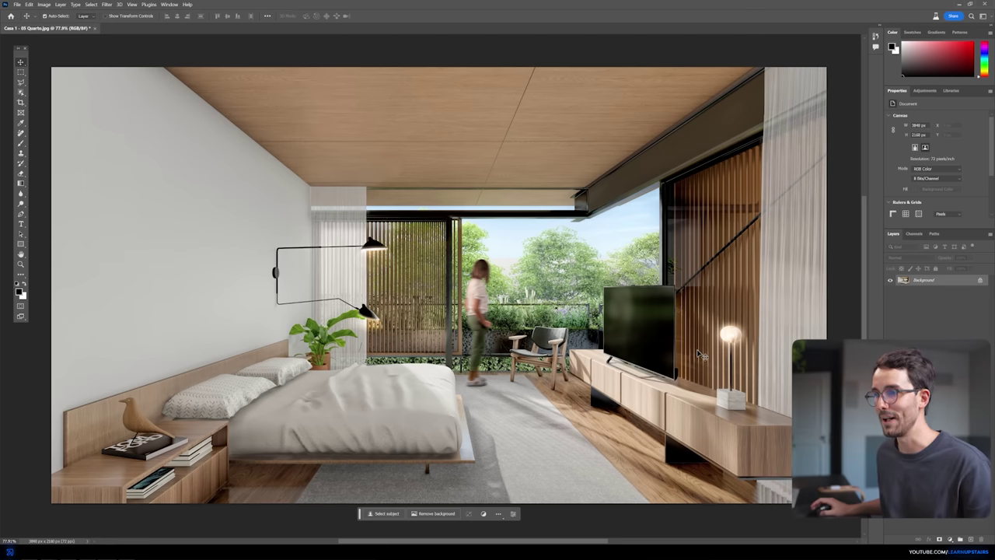
{"action": "scroll", "coordinate": [735, 387], "scroll_direction": "up", "scroll_amount": 5}
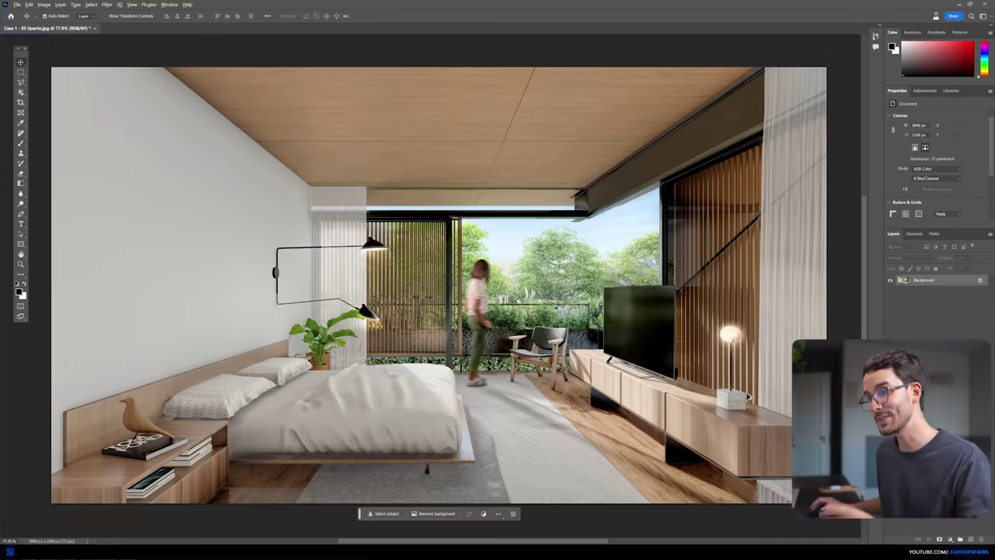
Zoom in on the TV cabinet between the television and the lamp.
{"action": "scroll", "coordinate": [748, 397], "scroll_direction": "up", "scroll_amount": 4}
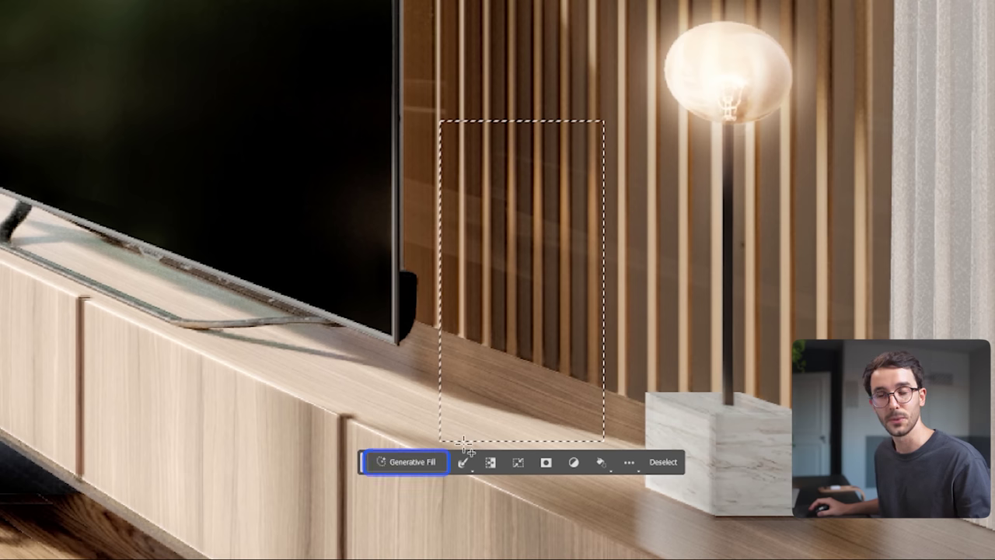
Generative Fill the cabinet selection with the prompt 'concrete vase with a plant'.
{"action": "left_click", "coordinate": [431, 459]}
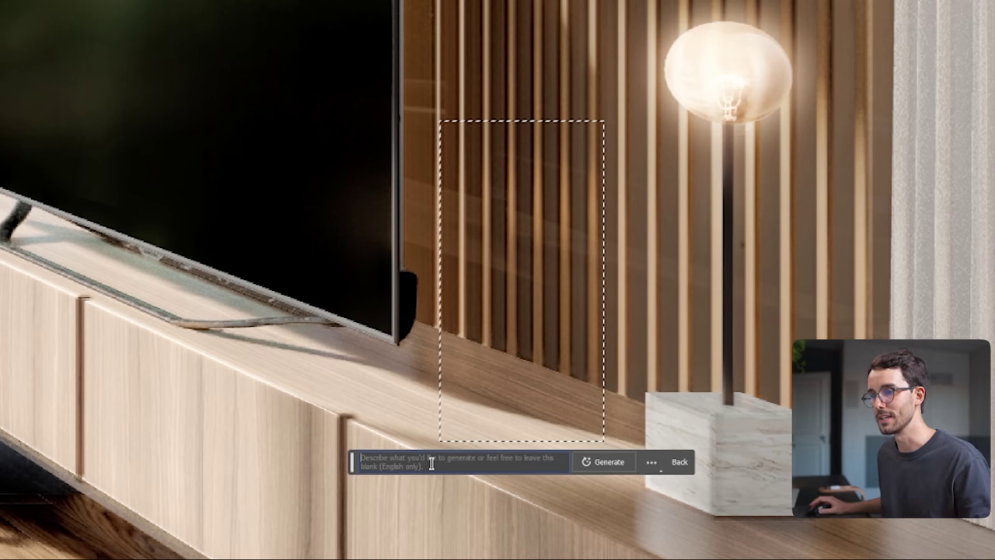
{"action": "type", "text": "concrete vase wit"}
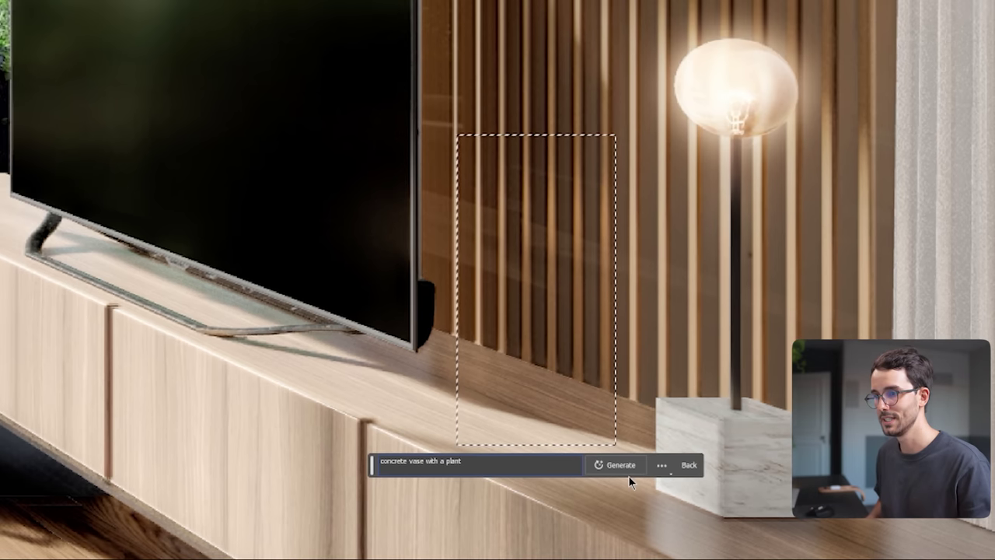
{"action": "left_click", "coordinate": [602, 462]}
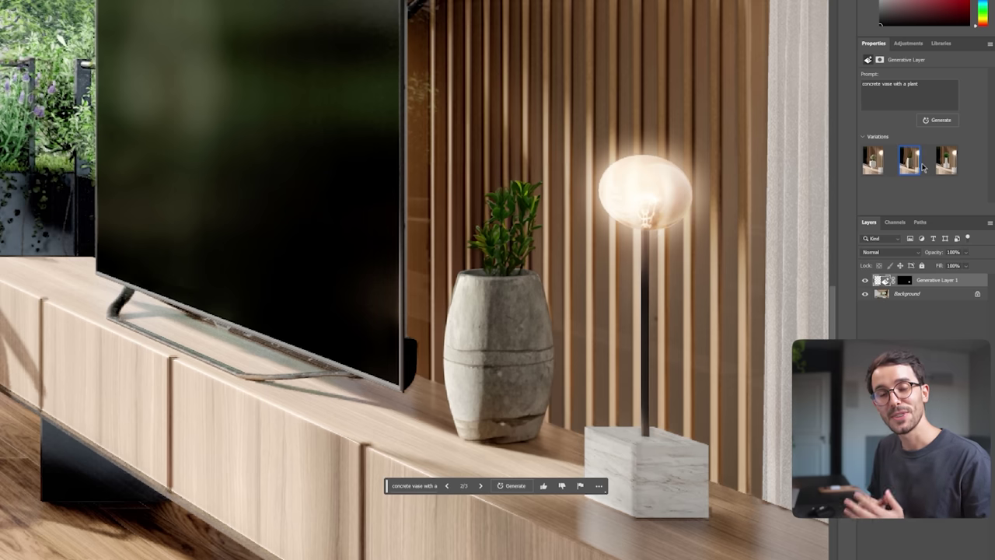
Compare the vase variations, including the concrete barrel planter and grey pot with grass.
{"action": "left_click", "coordinate": [872, 161]}
{"action": "left_click", "coordinate": [947, 161]}
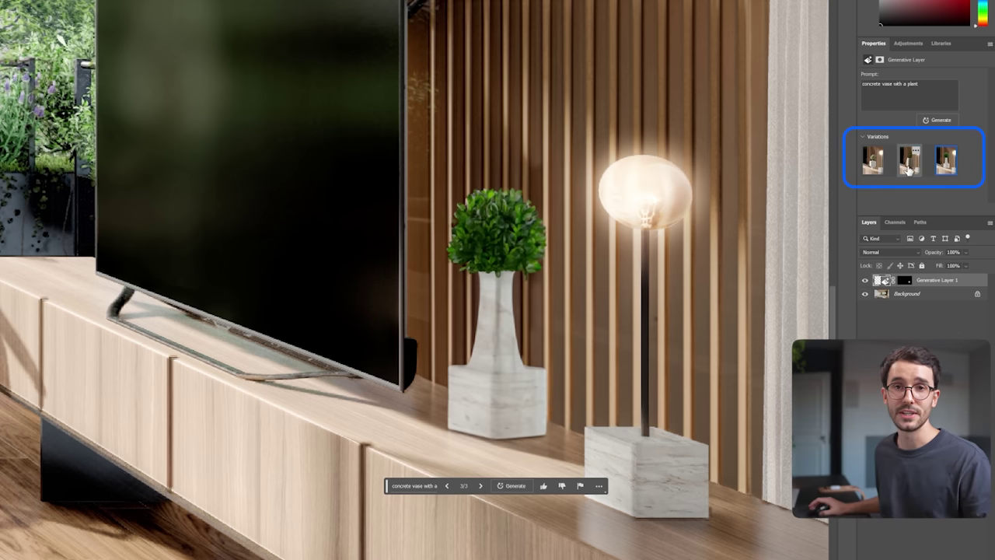
{"action": "left_click", "coordinate": [909, 164]}
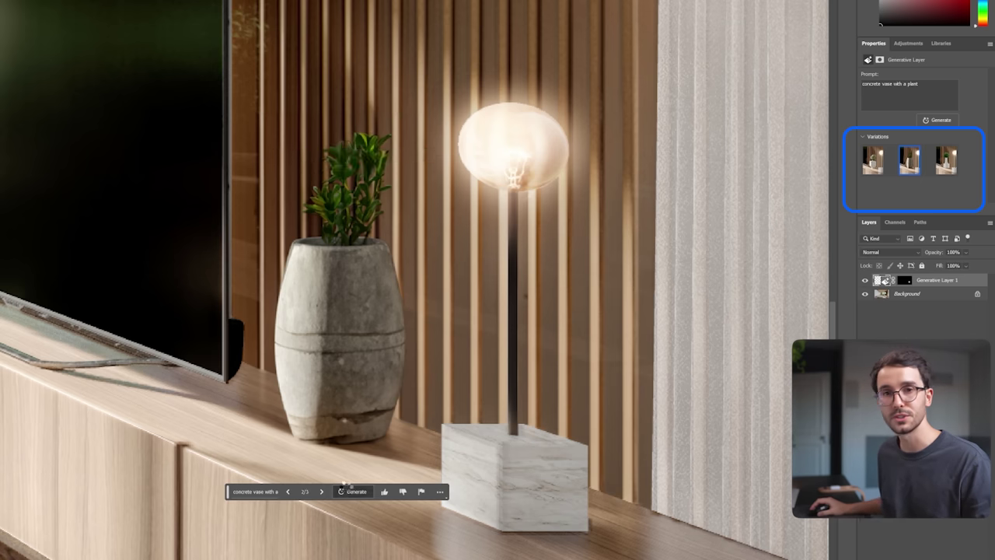
{"action": "left_click", "coordinate": [912, 159]}
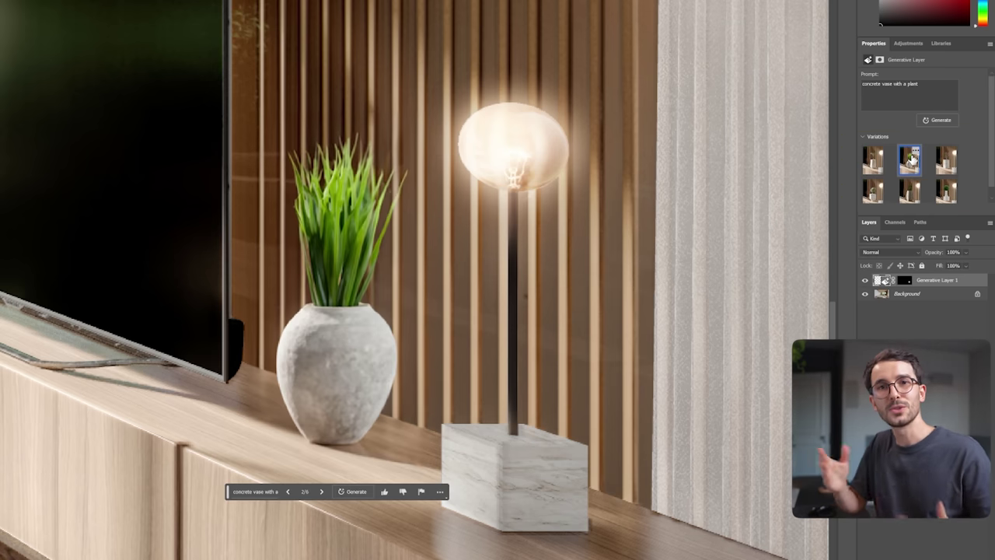
{"action": "left_click", "coordinate": [947, 161]}
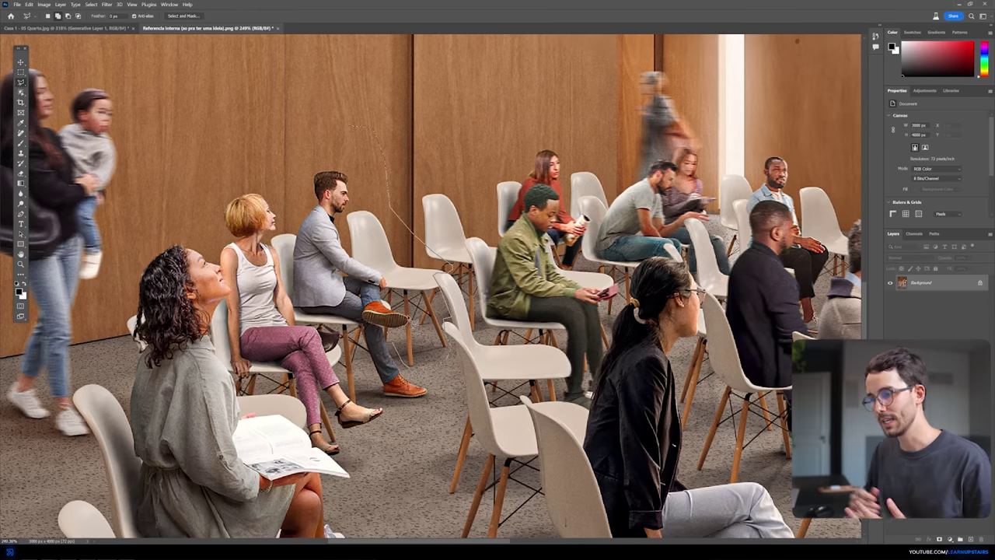
Lasso the empty chair beside the man in grey and generate a 'person sitting' there.
{"action": "left_click_drag", "start_coordinate": [356, 203], "coordinate": [351, 174]}
{"action": "left_click", "coordinate": [355, 385]}
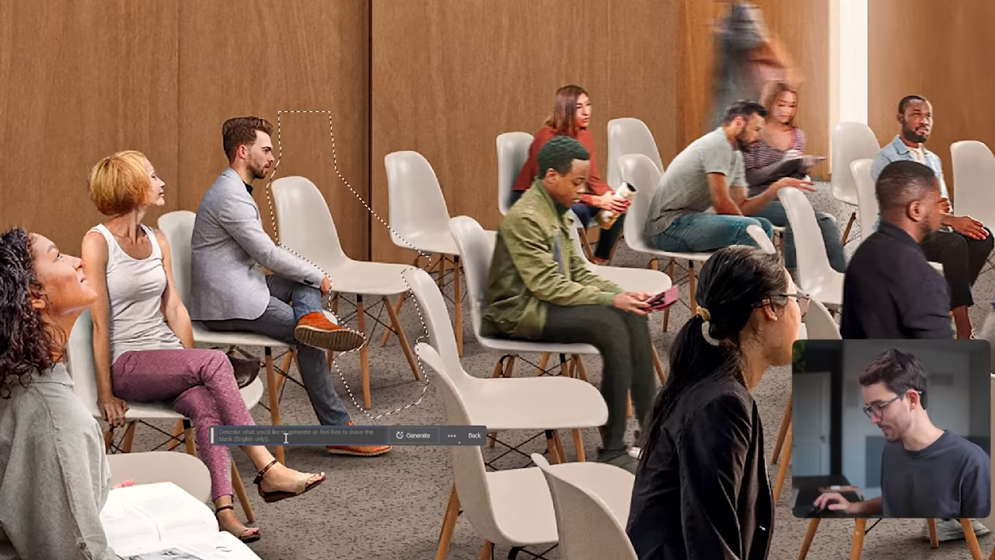
{"action": "left_click", "coordinate": [414, 436]}
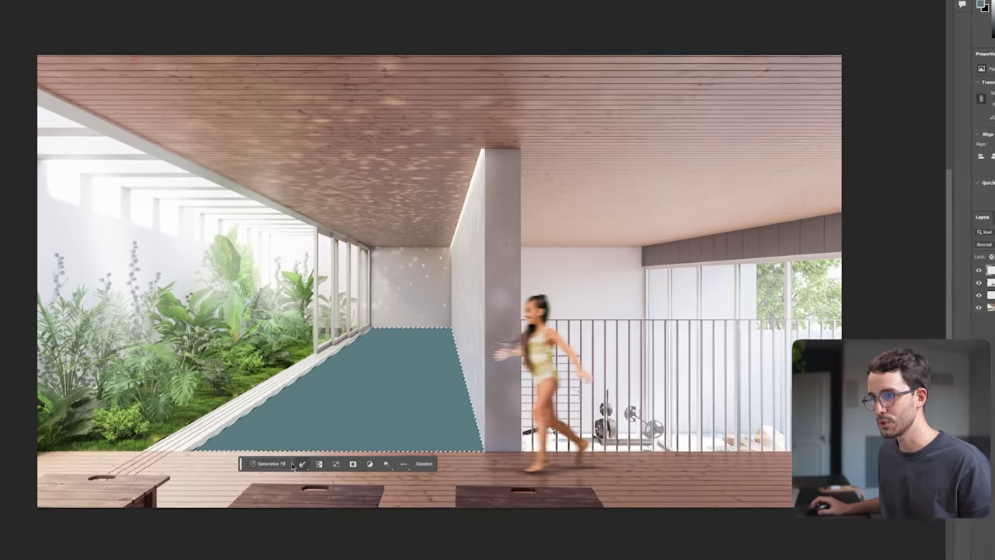
Generate 'indoor pool with translucent water' in the pool basin and choose the second variation.
{"action": "left_click", "coordinate": [268, 449]}
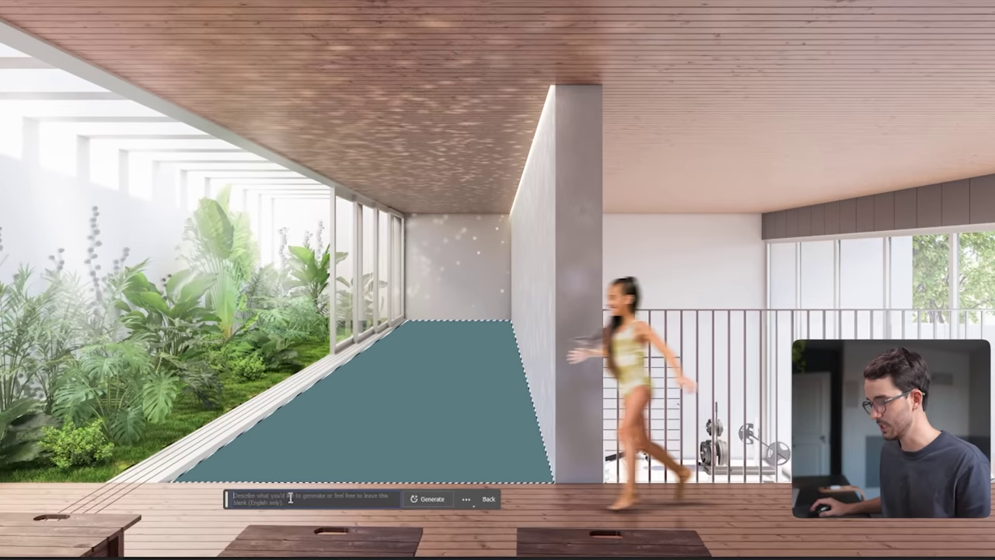
{"action": "left_click", "coordinate": [424, 498]}
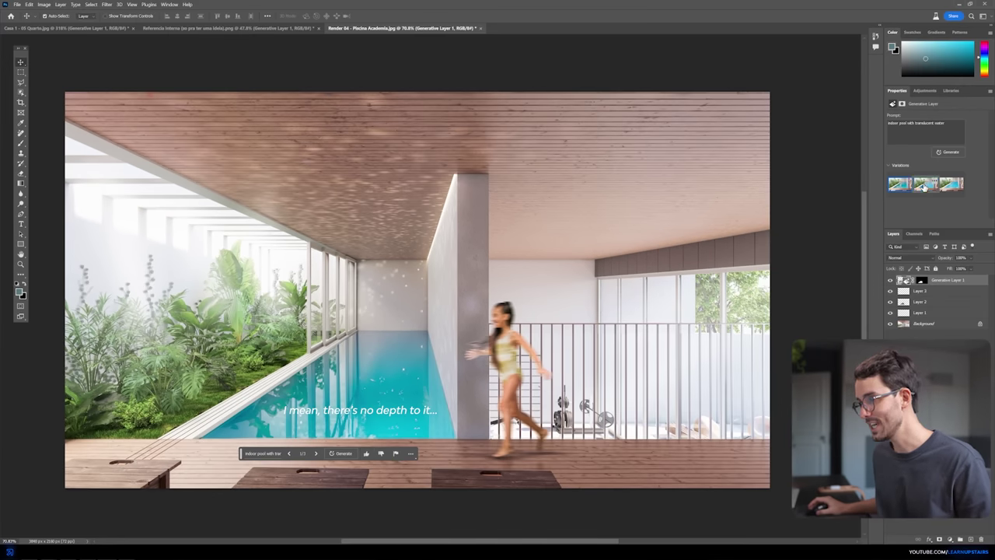
{"action": "left_click", "coordinate": [923, 184]}
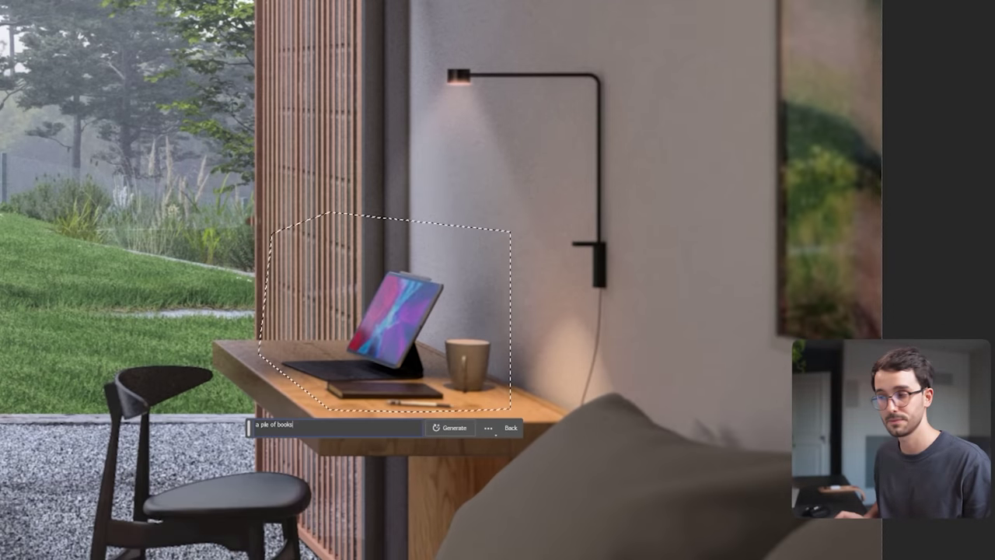
Generate 'a pile of books' on the desk and browse the book pile variations.
{"action": "left_click", "coordinate": [451, 428]}
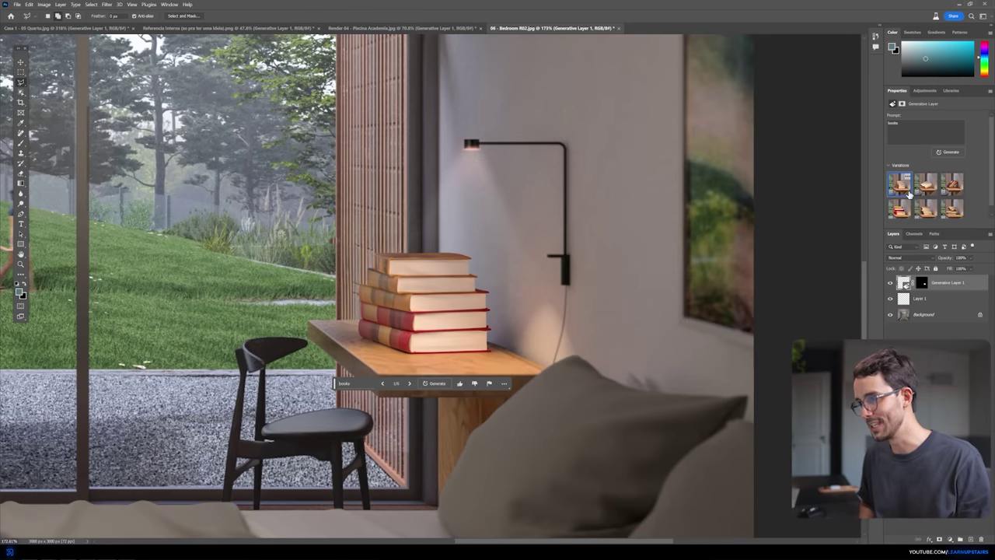
{"action": "left_click", "coordinate": [953, 188]}
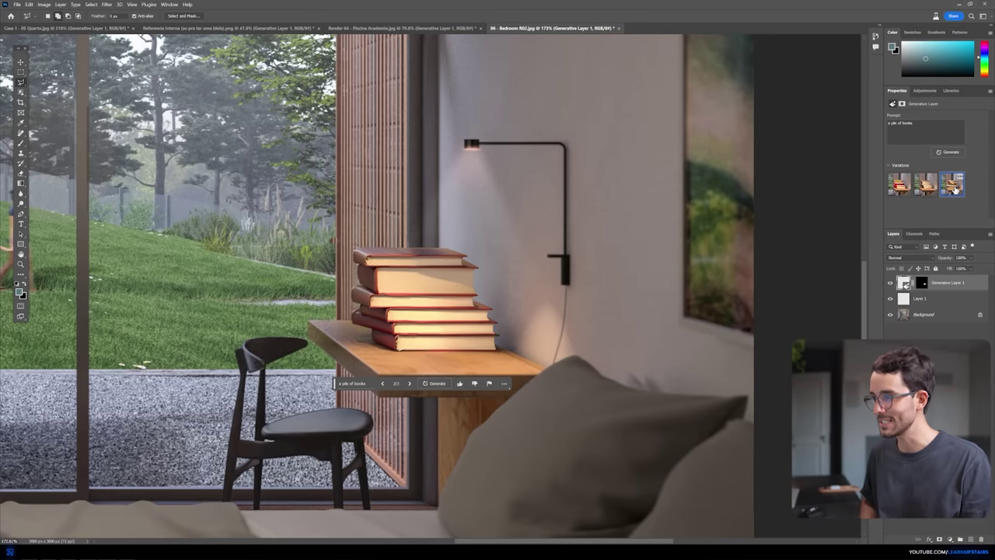
{"action": "left_click", "coordinate": [954, 189]}
{"action": "left_click", "coordinate": [899, 184]}
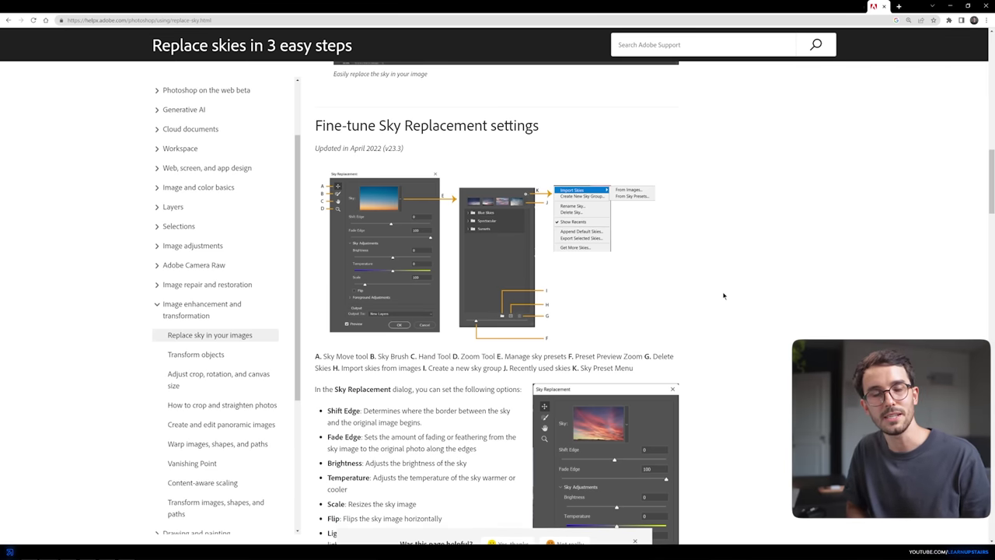
Scroll the Replace skies help page down to the Sky Replacement settings section.
{"action": "scroll", "coordinate": [731, 294], "scroll_direction": "down", "scroll_amount": 3}
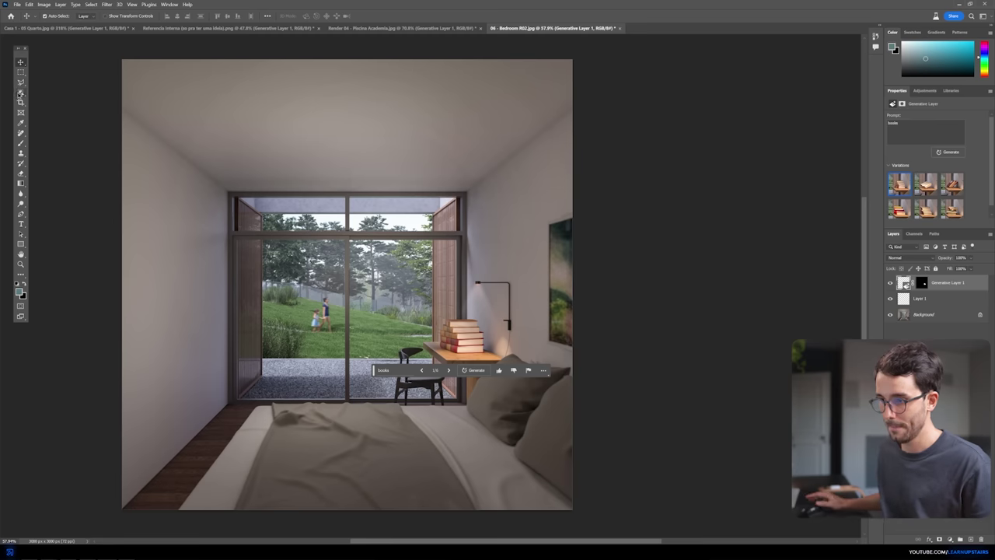
Extend the bedroom canvas to the right with the Crop tool.
{"action": "left_click", "coordinate": [21, 104]}
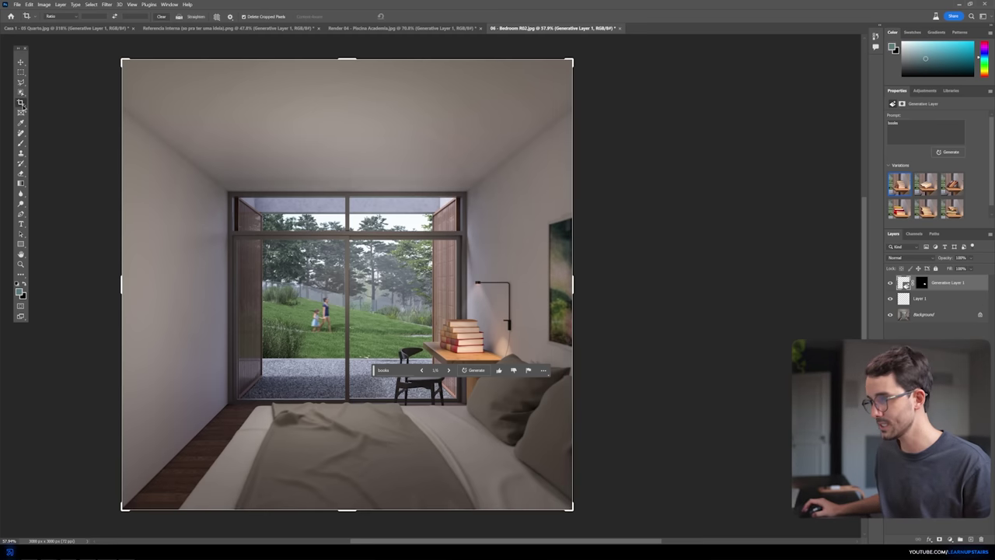
{"action": "left_click_drag", "start_coordinate": [576, 291], "coordinate": [635, 293]}
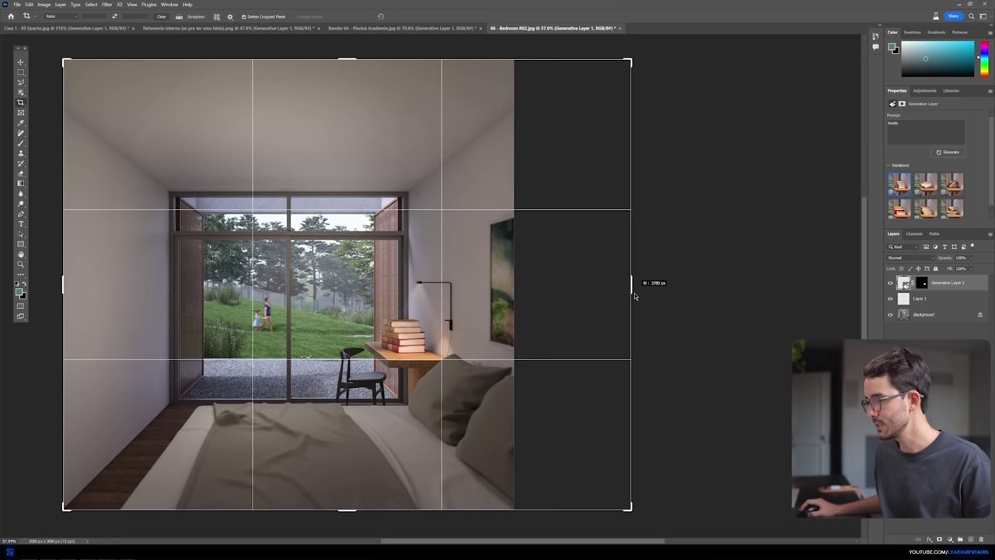
{"action": "key", "text": "Return"}
On a new layer, fill the black strip using Generative Fill without a prompt, then compare painting variations.
{"action": "left_click", "coordinate": [970, 541]}
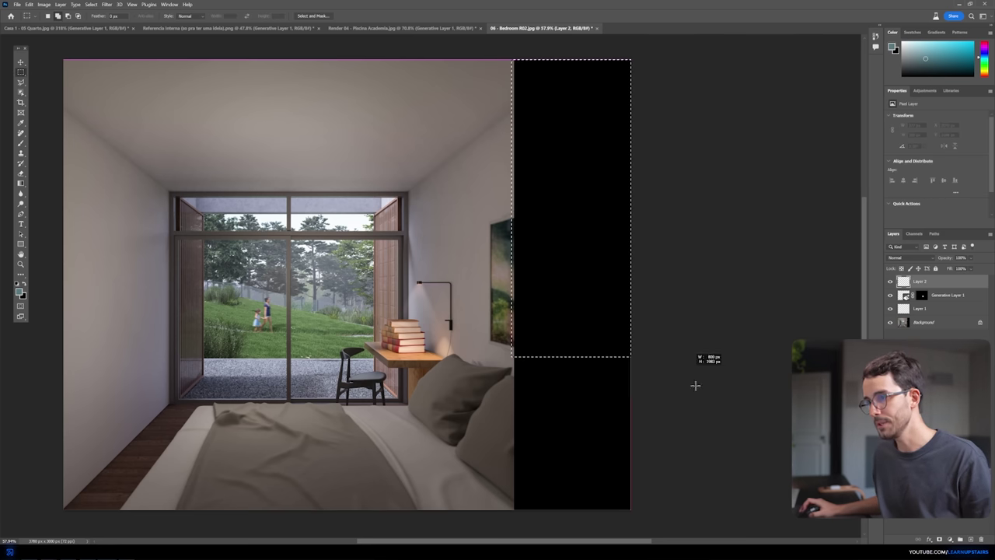
{"action": "left_click_drag", "start_coordinate": [635, 235], "coordinate": [632, 516]}
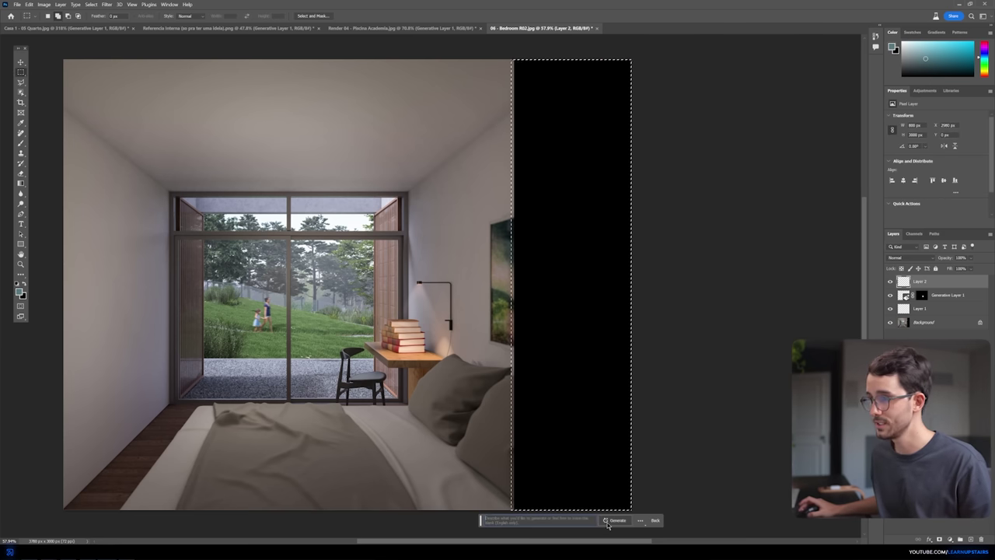
{"action": "left_click", "coordinate": [608, 522]}
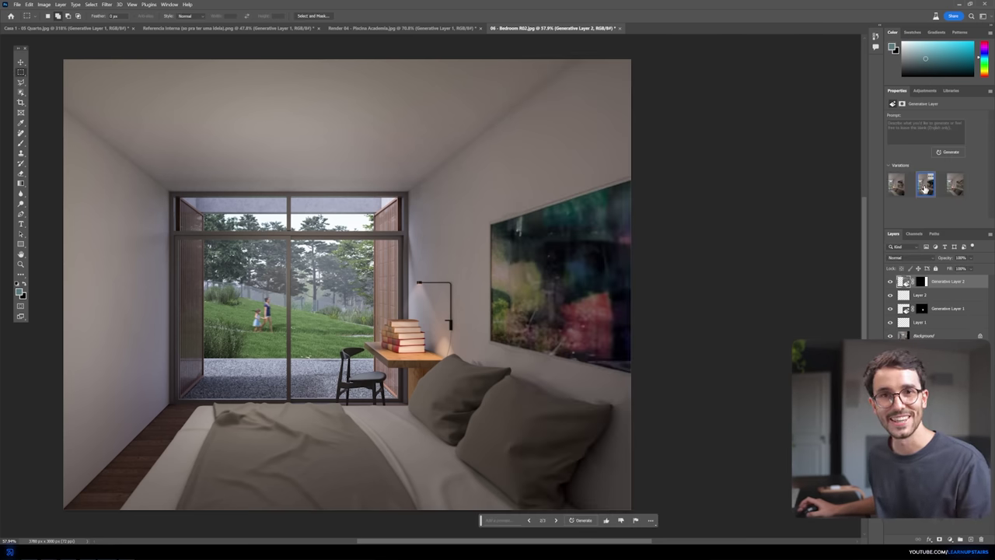
{"action": "left_click", "coordinate": [582, 520]}
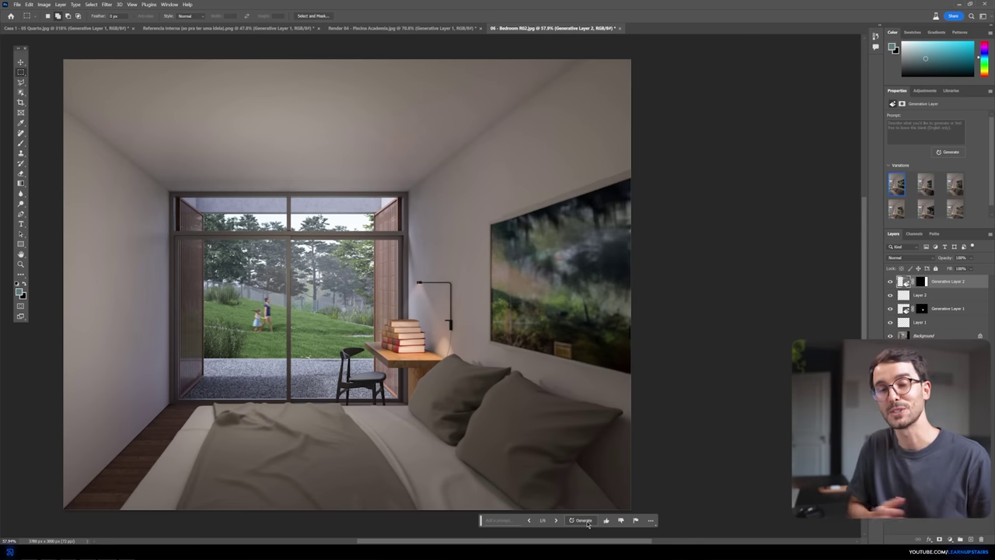
{"action": "left_click", "coordinate": [924, 185]}
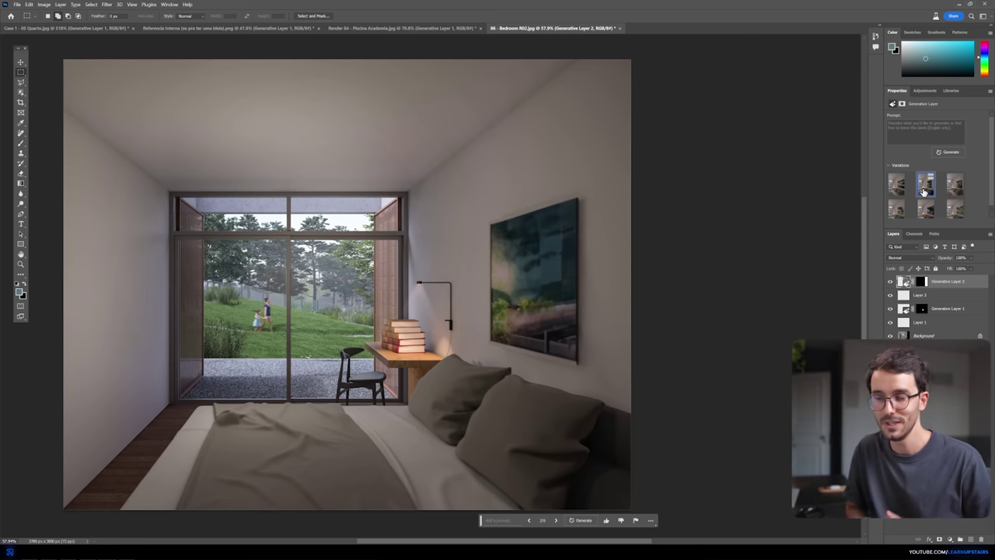
{"action": "left_click", "coordinate": [954, 187]}
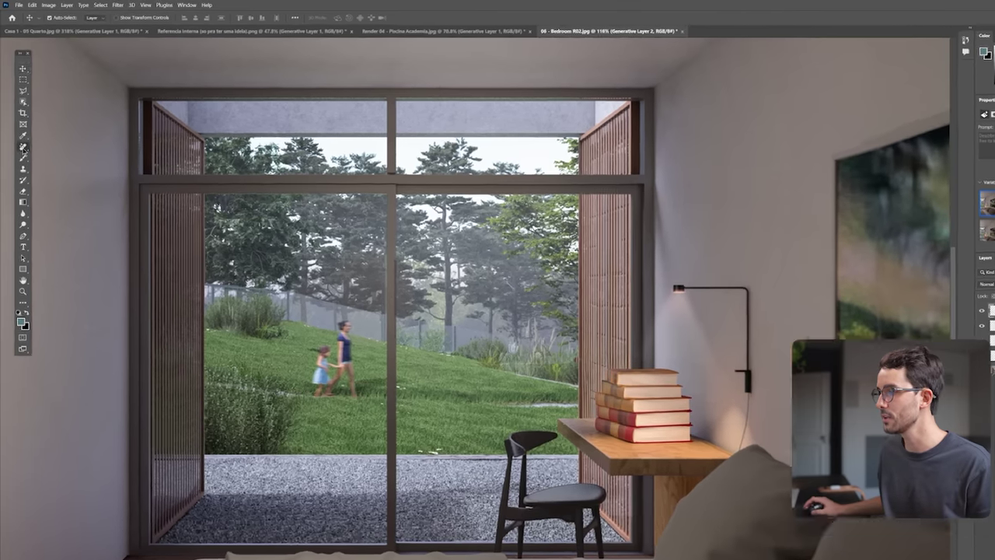
Paint over the woman and child on the lawn with the Remove Tool.
{"action": "left_click", "coordinate": [21, 132]}
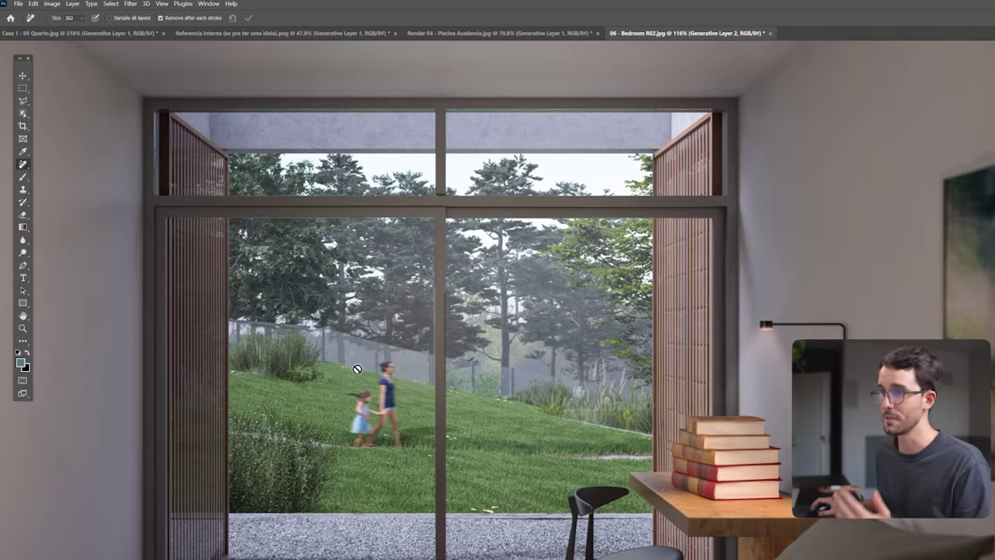
{"action": "left_click_drag", "start_coordinate": [372, 319], "coordinate": [381, 324]}
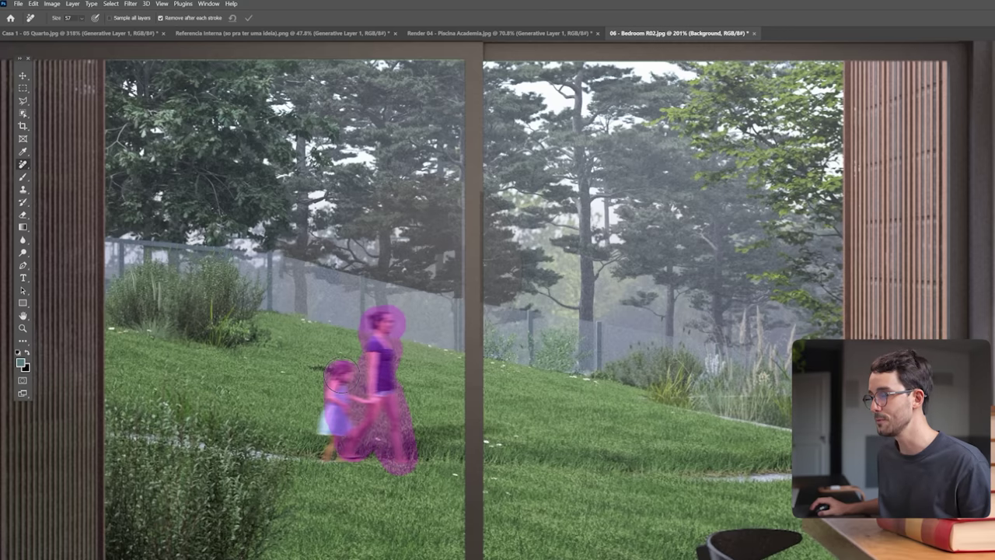
{"action": "left_click_drag", "start_coordinate": [348, 426], "coordinate": [350, 427]}
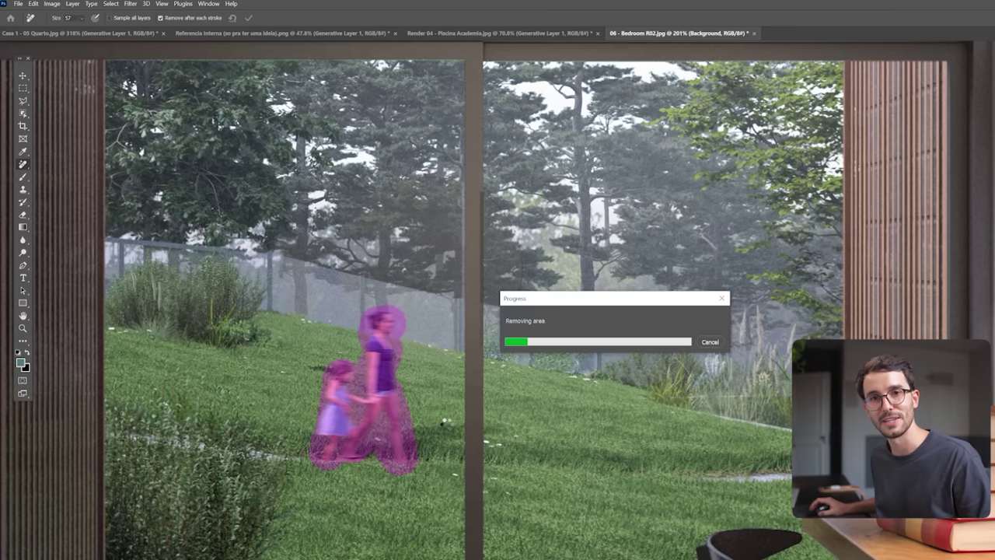